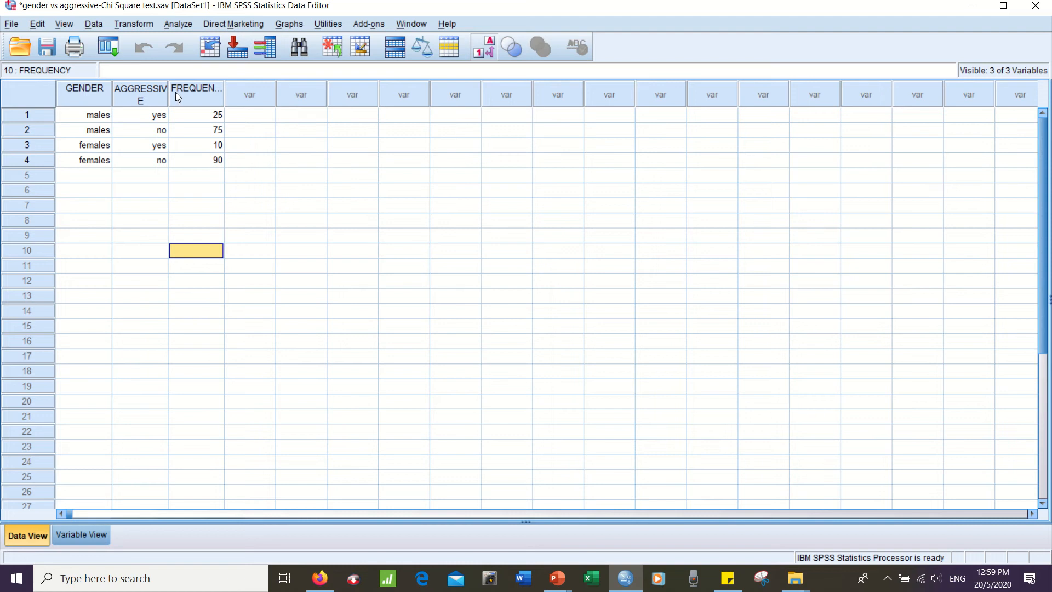
Widen the AGGRESSIVE column so its full name fits on one line in the header.
{"action": "left_click_drag", "start_coordinate": [171, 87], "coordinate": [200, 98]}
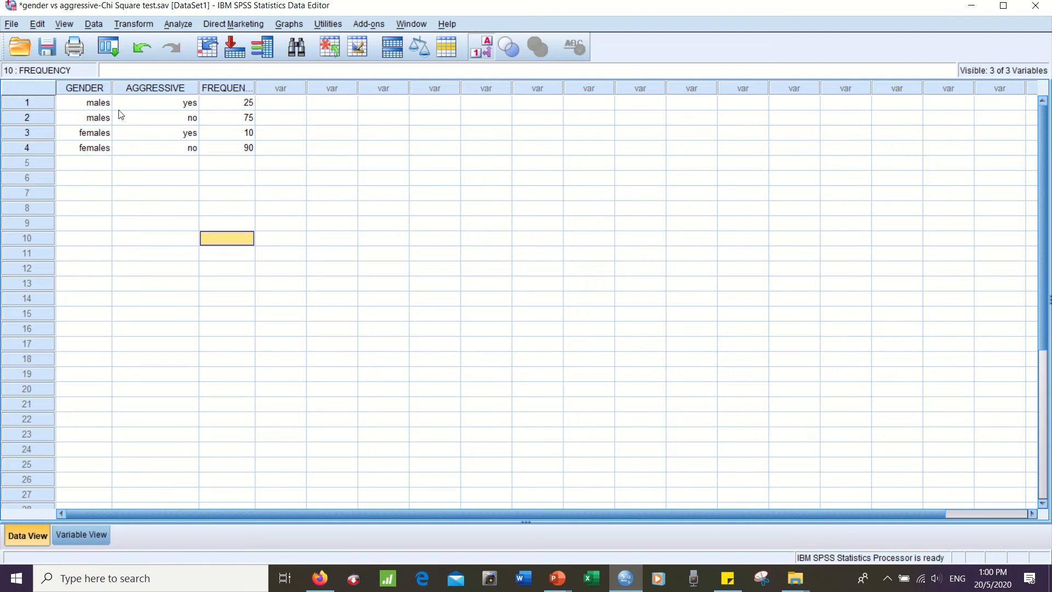
Weight the cases by the Frequency of cases variable and close the resulting output document without saving it.
{"action": "left_click", "coordinate": [94, 25]}
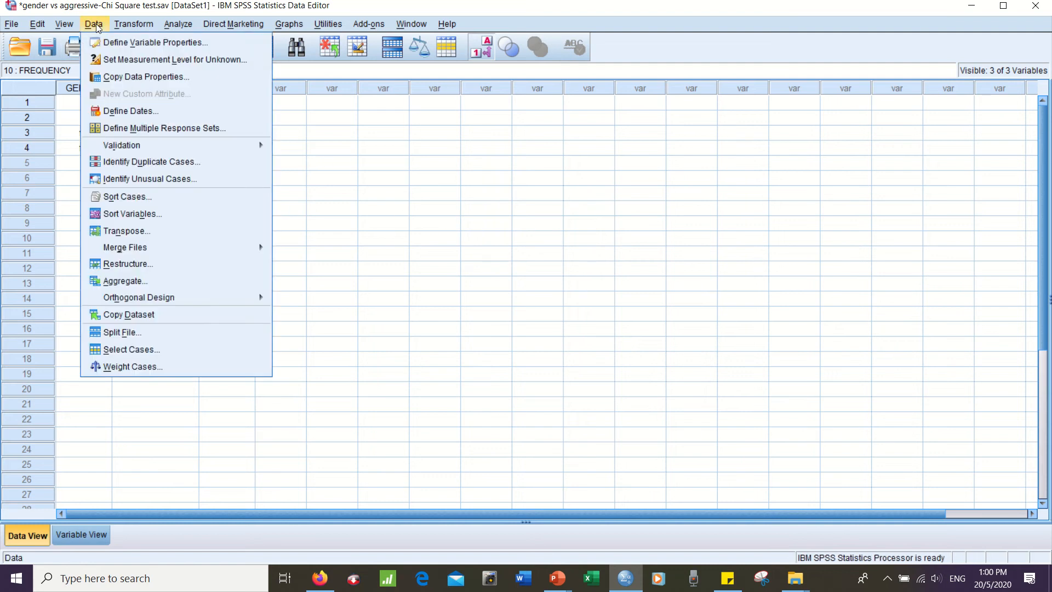
{"action": "left_click", "coordinate": [161, 366]}
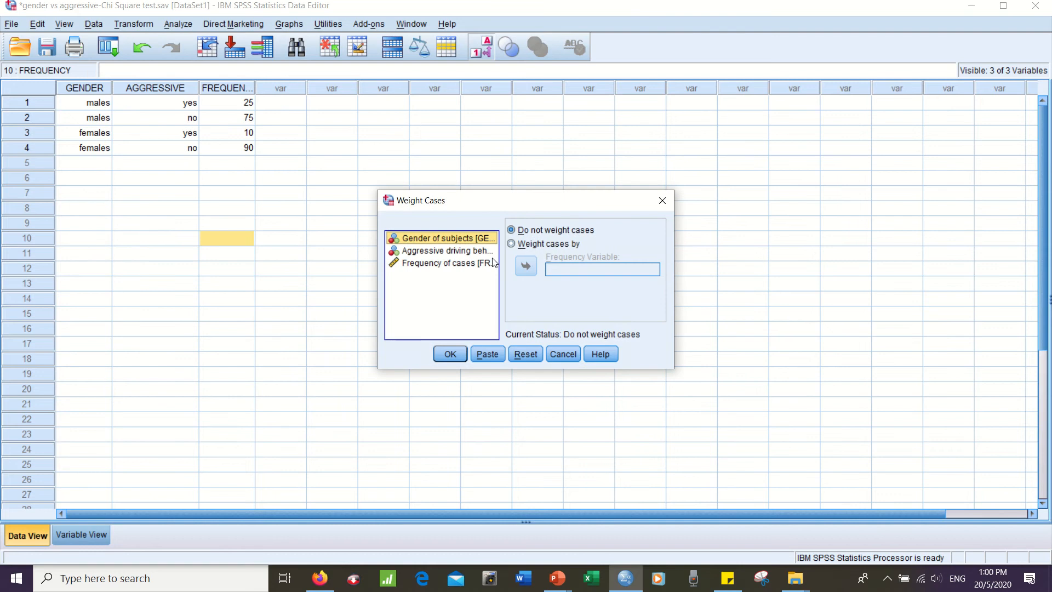
{"action": "left_click", "coordinate": [523, 246]}
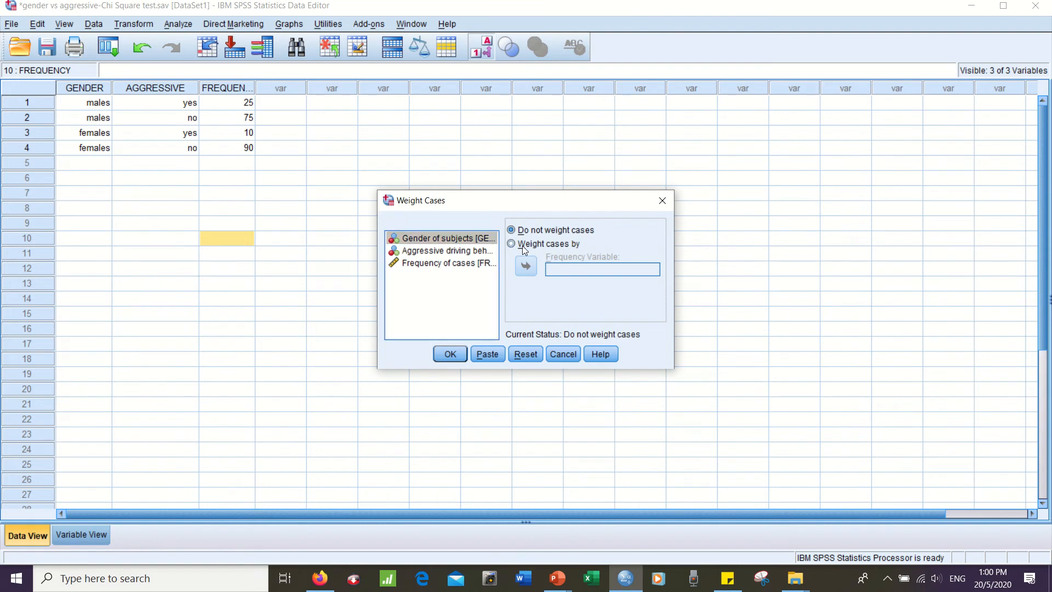
{"action": "left_click", "coordinate": [447, 263]}
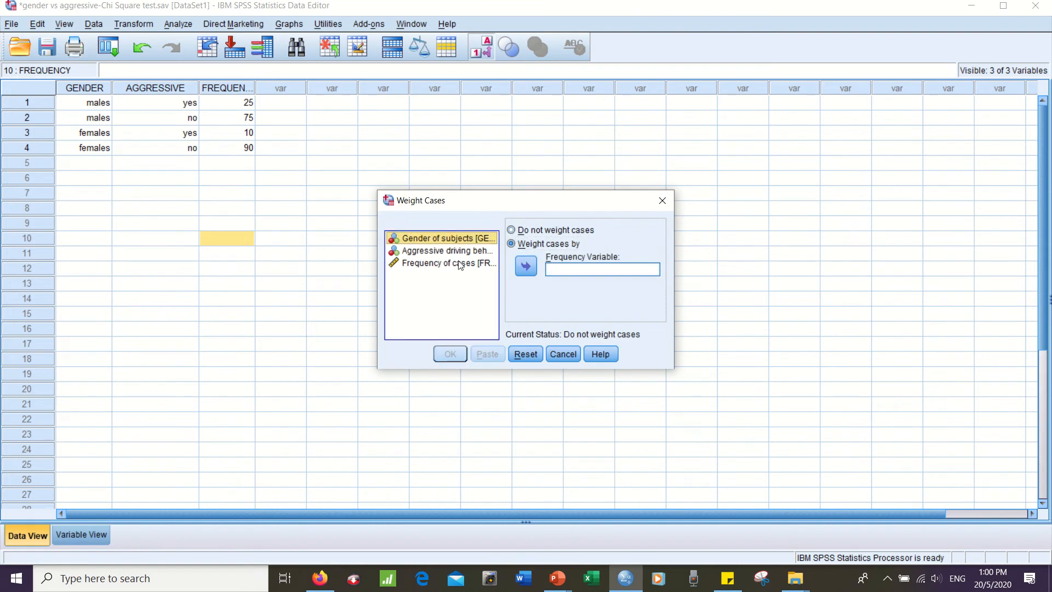
{"action": "left_click", "coordinate": [525, 267]}
{"action": "left_click", "coordinate": [451, 354]}
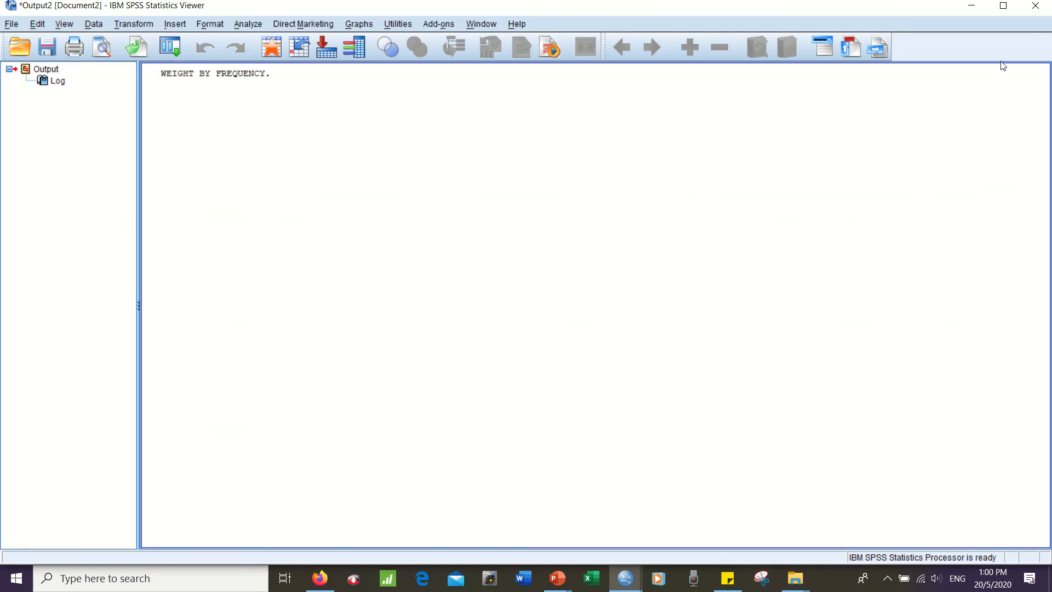
{"action": "left_click", "coordinate": [1037, 6]}
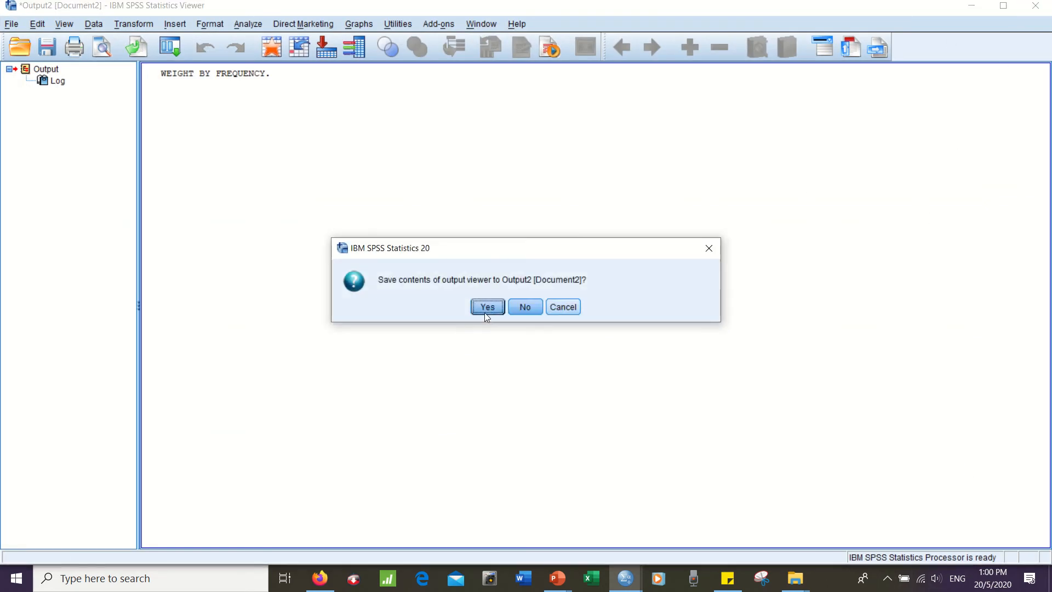
{"action": "left_click", "coordinate": [524, 306]}
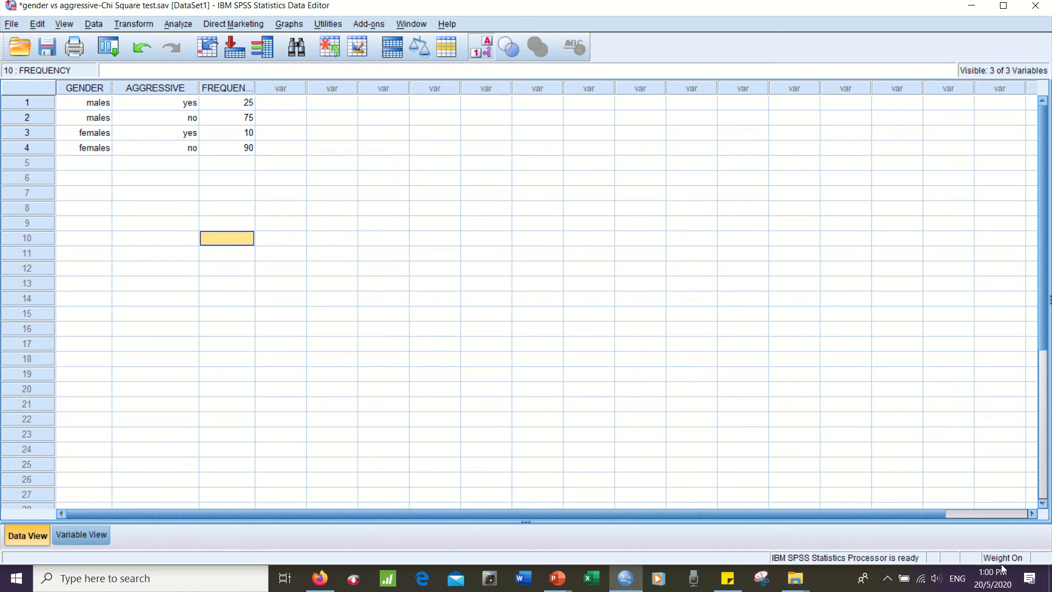
Check the FREQUENCY entries for the four combinations of gender and aggressive behaviour.
{"action": "left_click", "coordinate": [245, 105]}
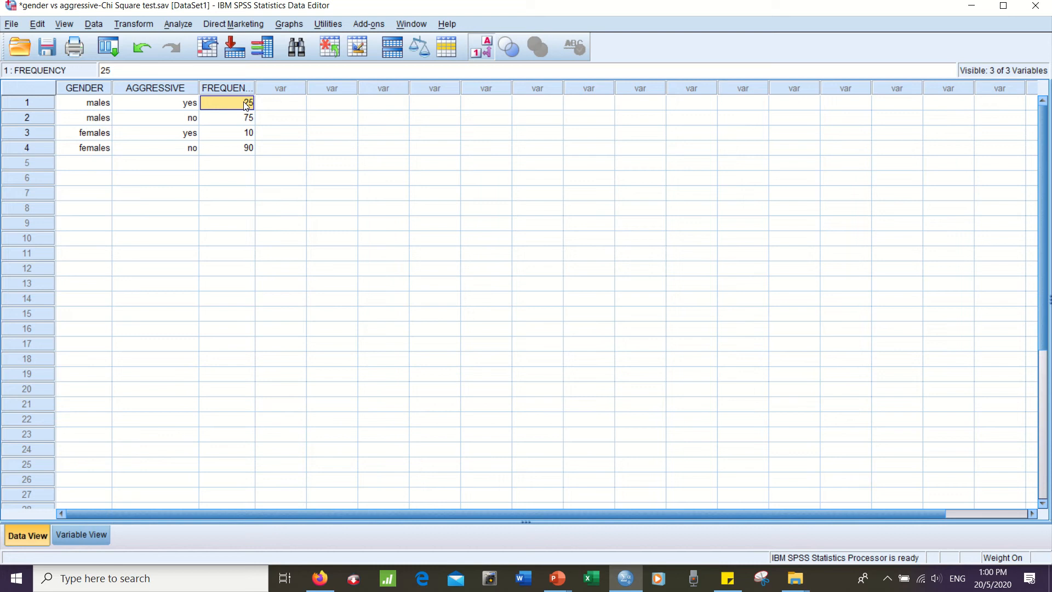
{"action": "left_click", "coordinate": [243, 124]}
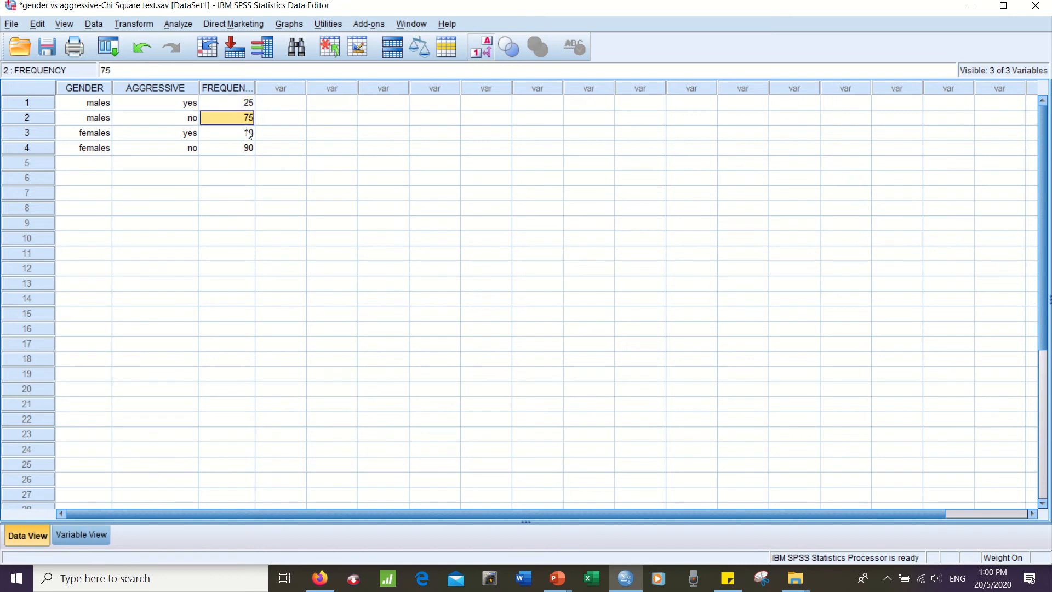
{"action": "left_click", "coordinate": [250, 135]}
{"action": "left_click", "coordinate": [251, 152]}
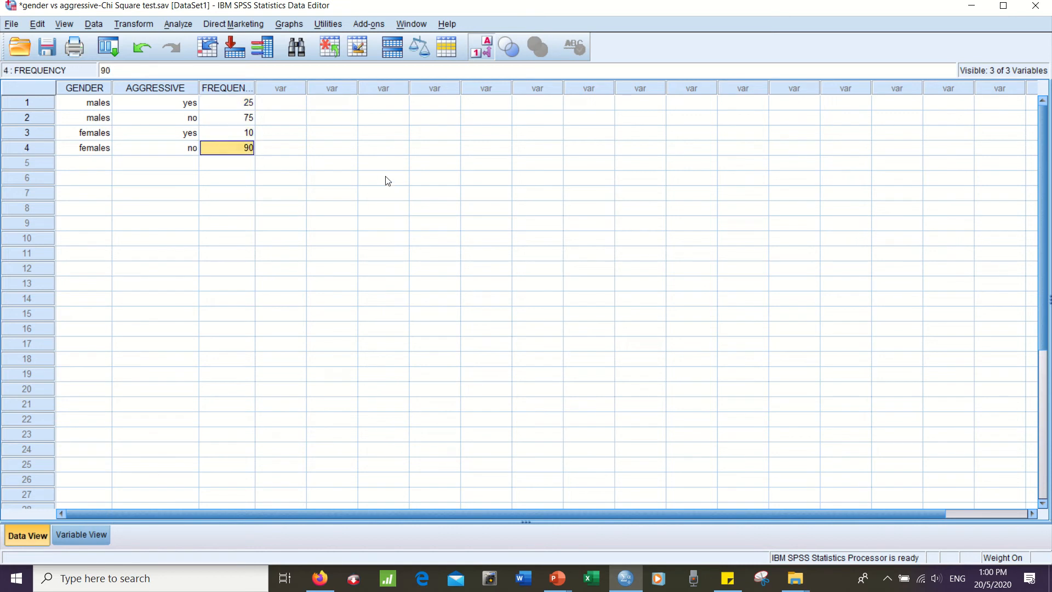
{"action": "left_click", "coordinate": [156, 191]}
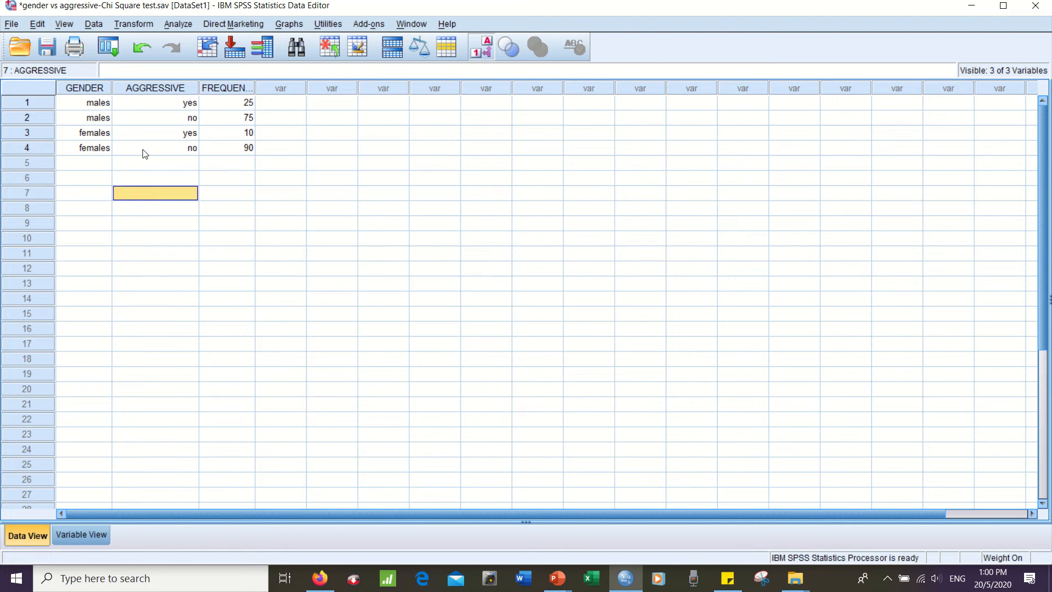
Set up a Crosstabs analysis with Gender of subjects as the row variable and Aggressive driving behaviour as the column variable.
{"action": "left_click", "coordinate": [174, 24]}
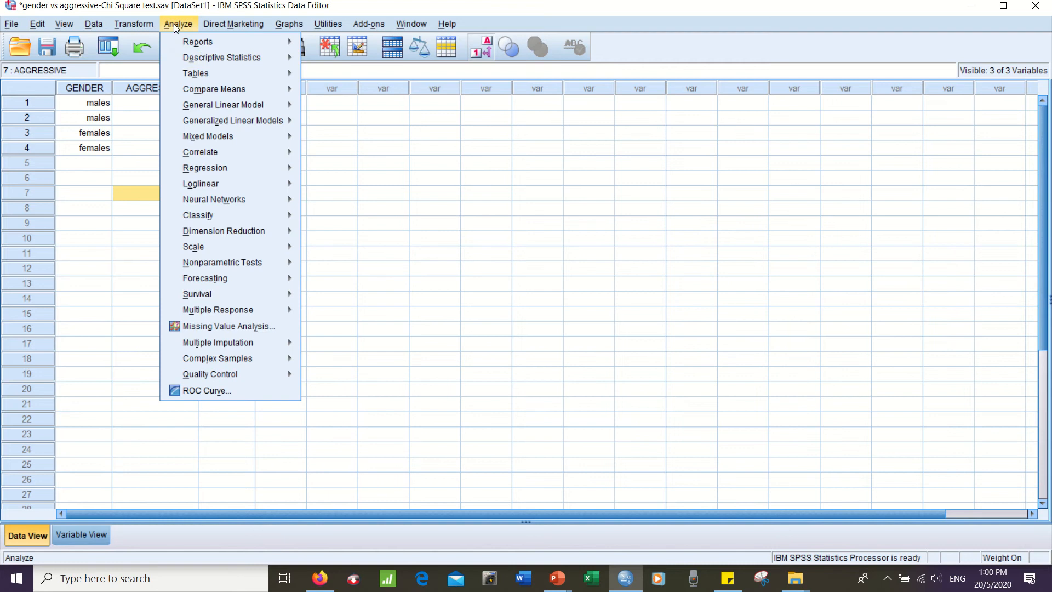
{"action": "mouse_move", "coordinate": [200, 55]}
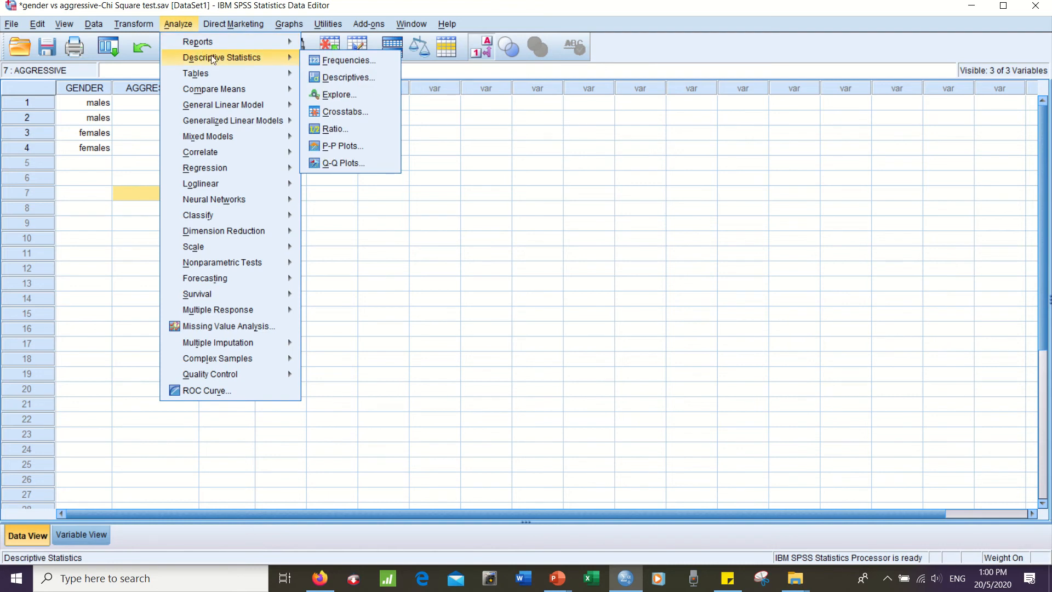
{"action": "left_click", "coordinate": [356, 111]}
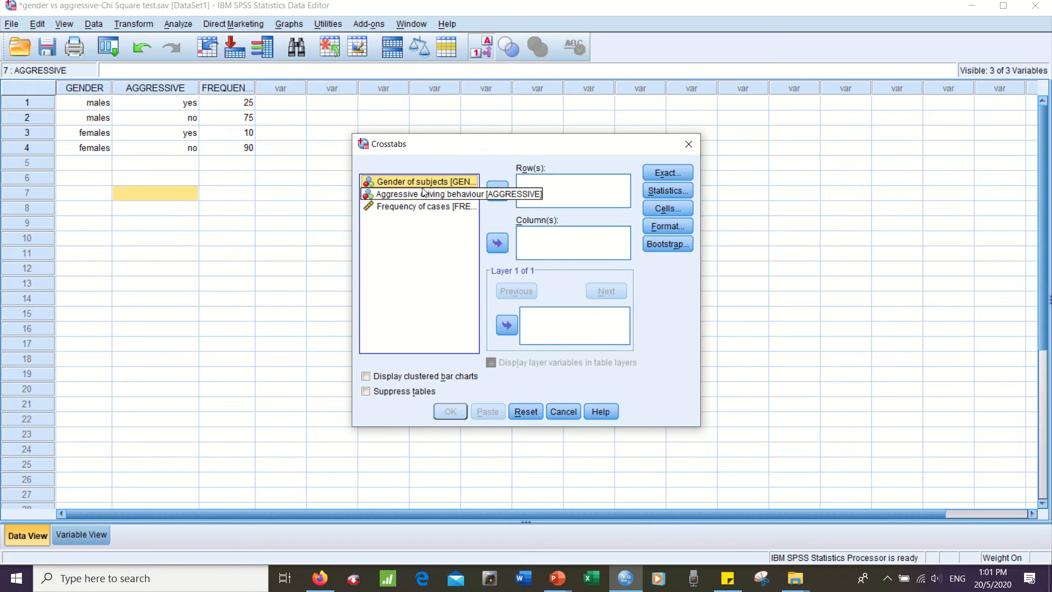
{"action": "left_click", "coordinate": [505, 189]}
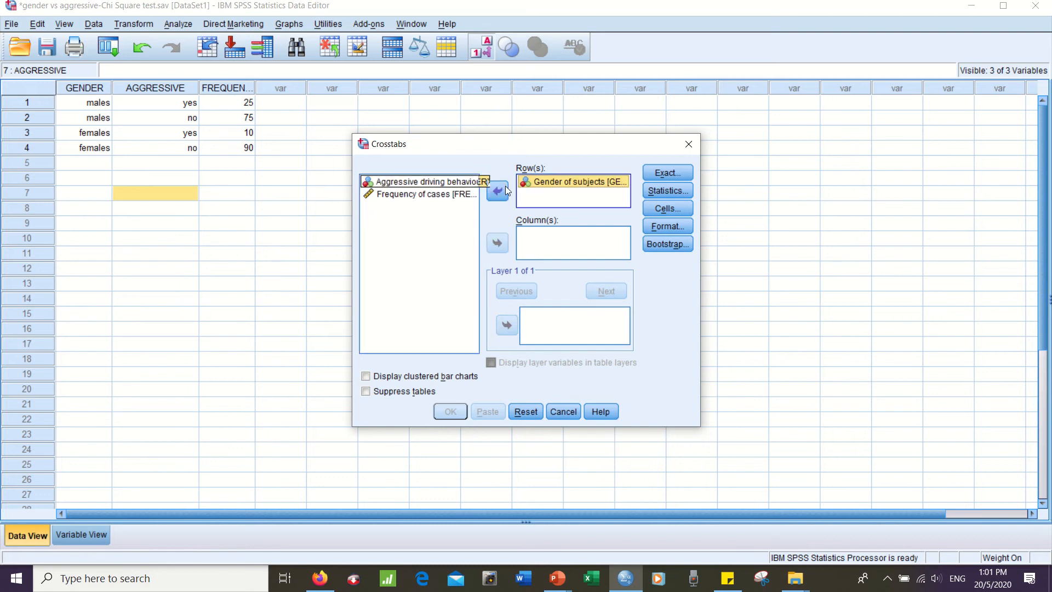
{"action": "left_click", "coordinate": [443, 184]}
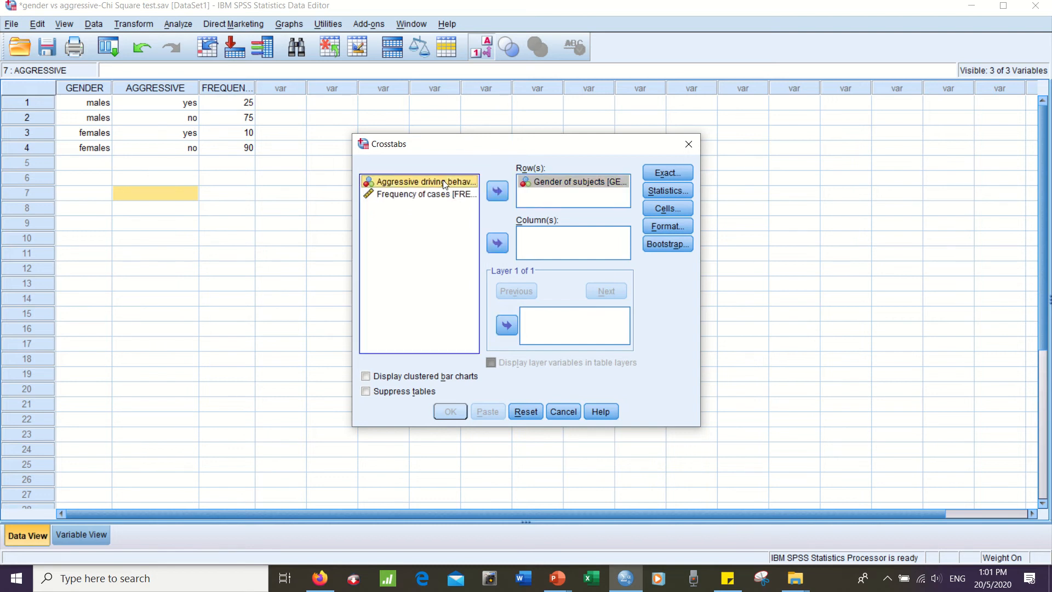
{"action": "left_click", "coordinate": [497, 245]}
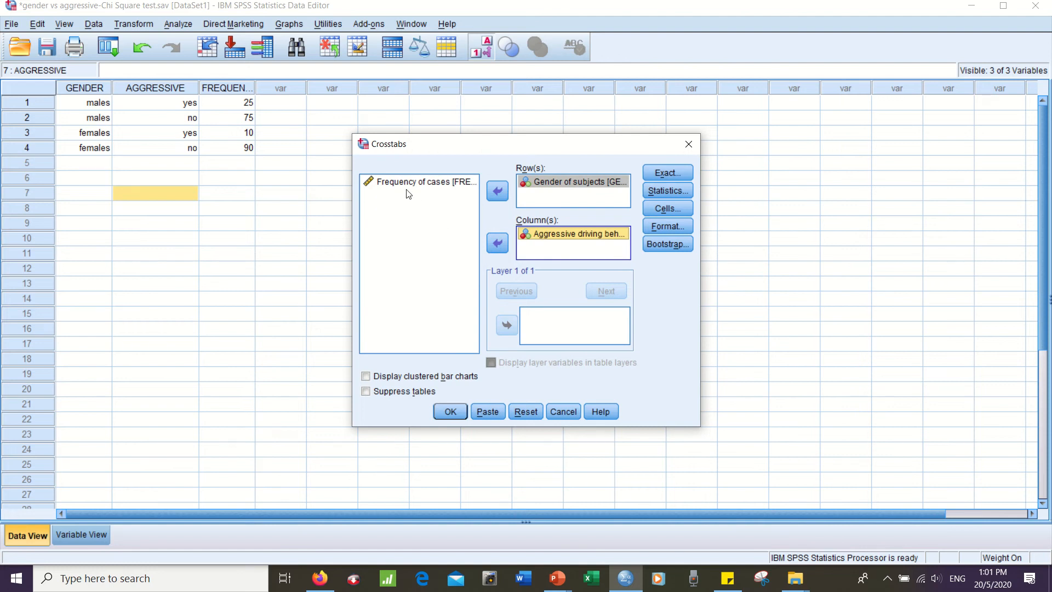
Keep the exact tests at Asymptotic only and request the Chi-square and Phi and Cramer's V statistics for the crosstab.
{"action": "left_click", "coordinate": [664, 173]}
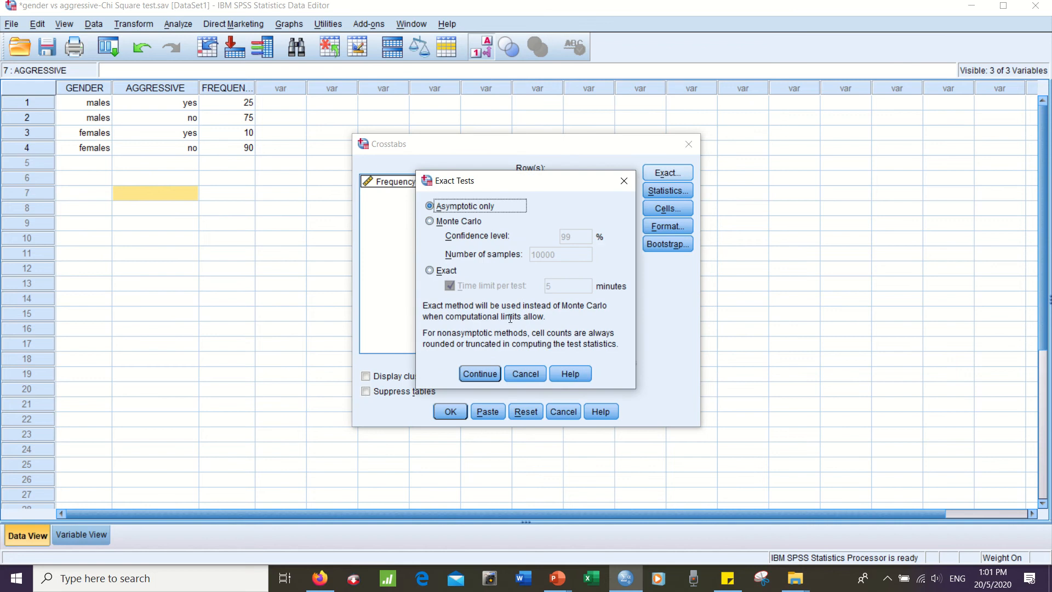
{"action": "left_click", "coordinate": [488, 376]}
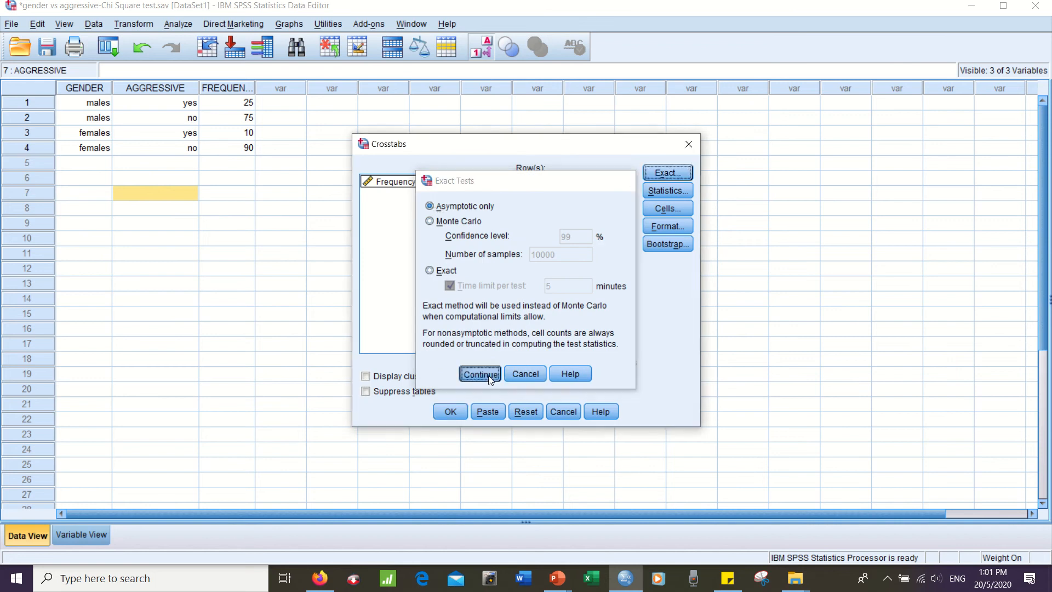
{"action": "left_click", "coordinate": [656, 192]}
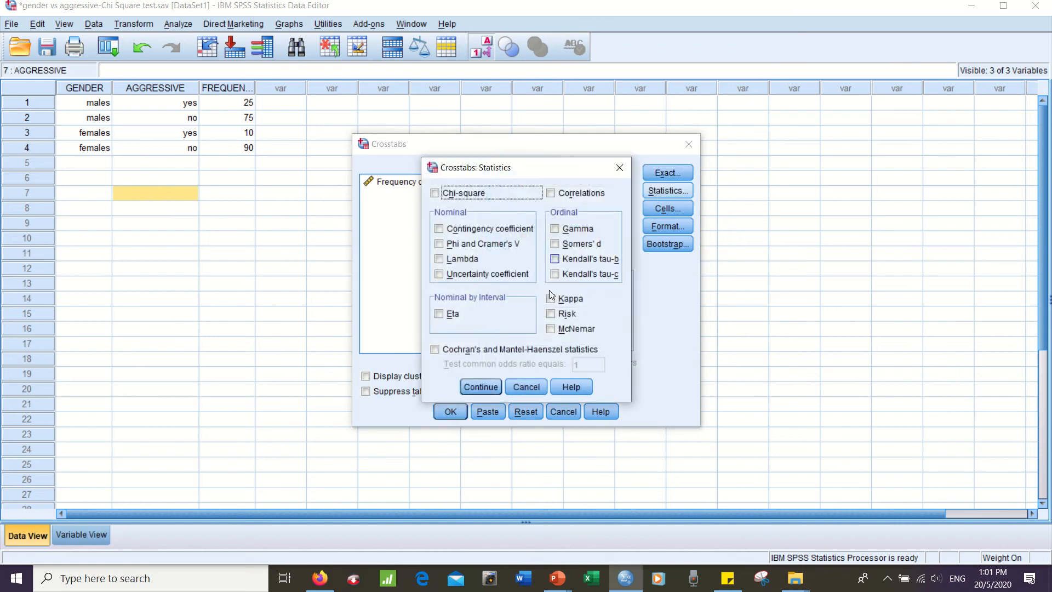
{"action": "left_click", "coordinate": [451, 195]}
{"action": "left_click", "coordinate": [438, 244]}
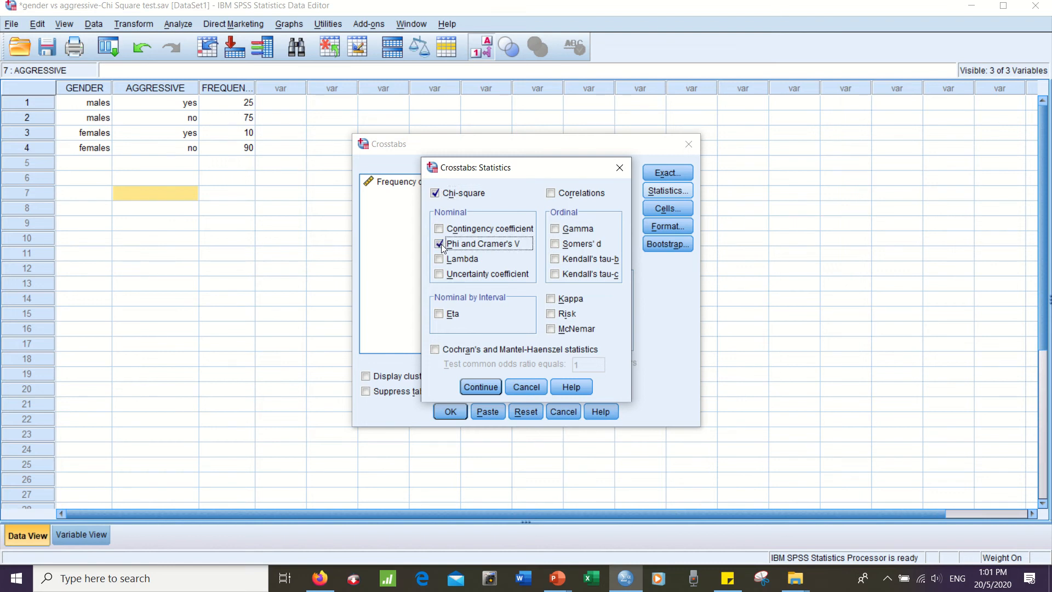
{"action": "left_click", "coordinate": [480, 387]}
Add expected counts and row percentages to the crosstab's cell display, alongside the observed counts.
{"action": "left_click", "coordinate": [662, 211]}
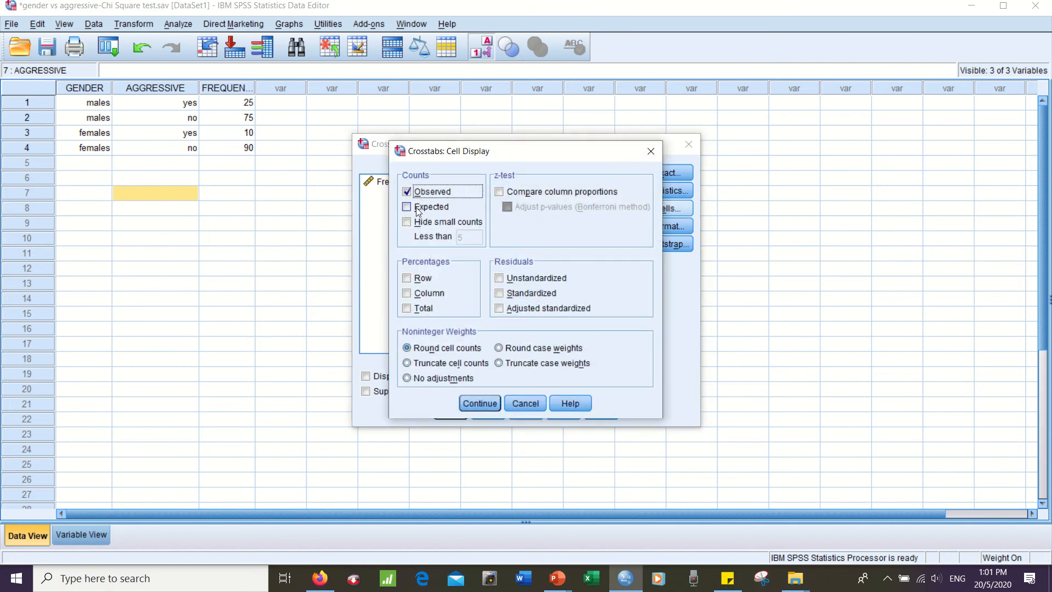
{"action": "left_click", "coordinate": [407, 208]}
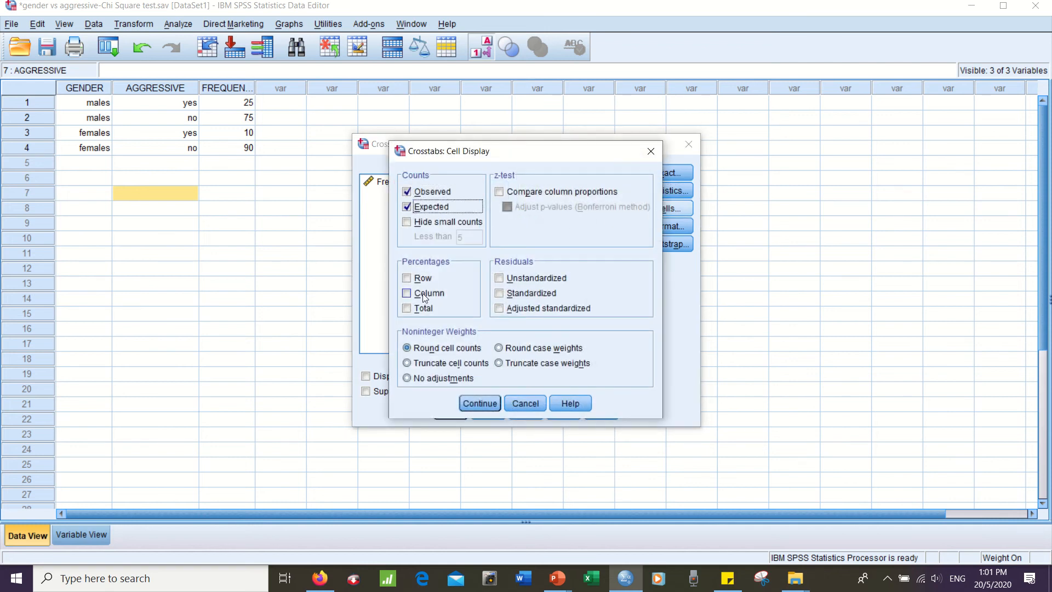
{"action": "left_click", "coordinate": [407, 278]}
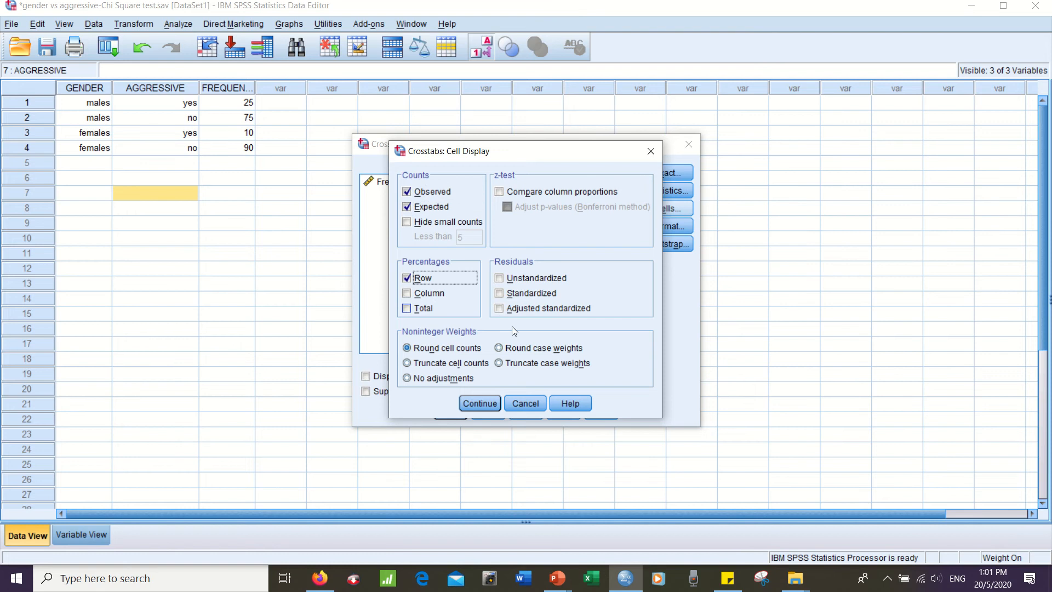
{"action": "left_click", "coordinate": [484, 404]}
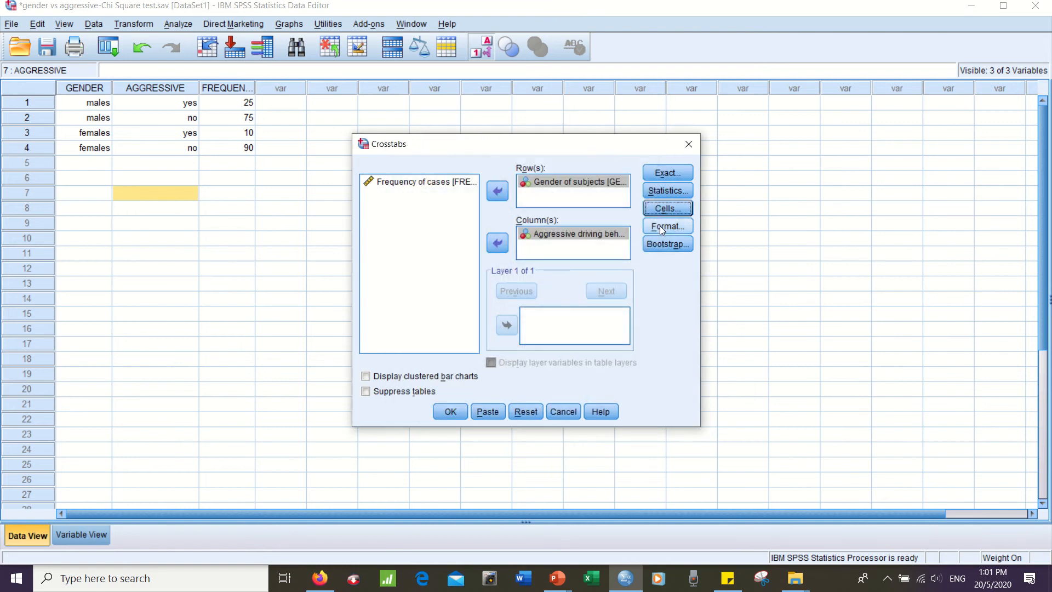
Accept the crosstab's default row order format and run the analysis.
{"action": "left_click", "coordinate": [662, 227]}
{"action": "left_click", "coordinate": [477, 315]}
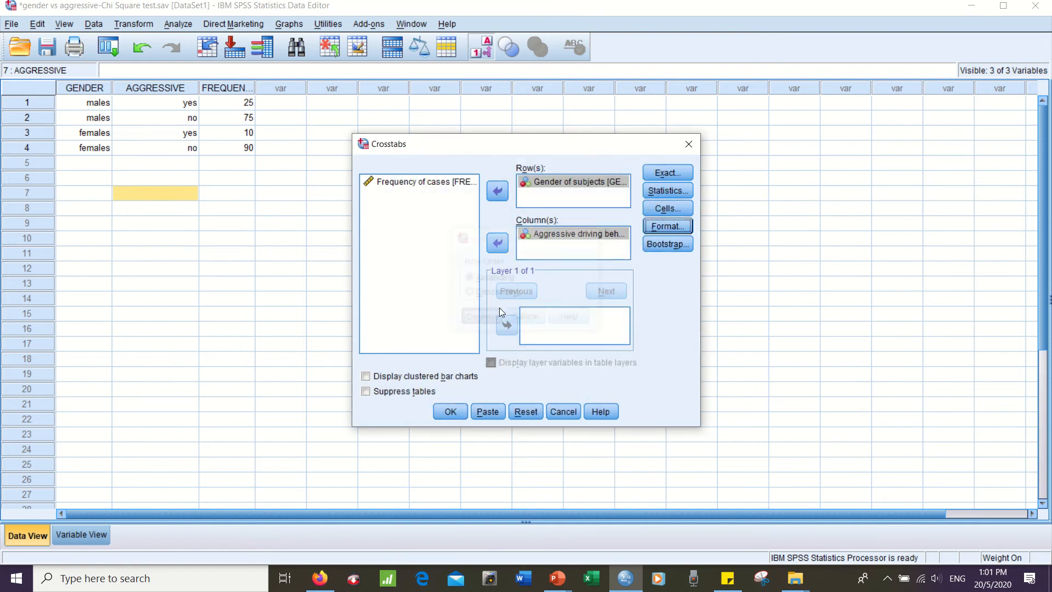
{"action": "left_click", "coordinate": [450, 412]}
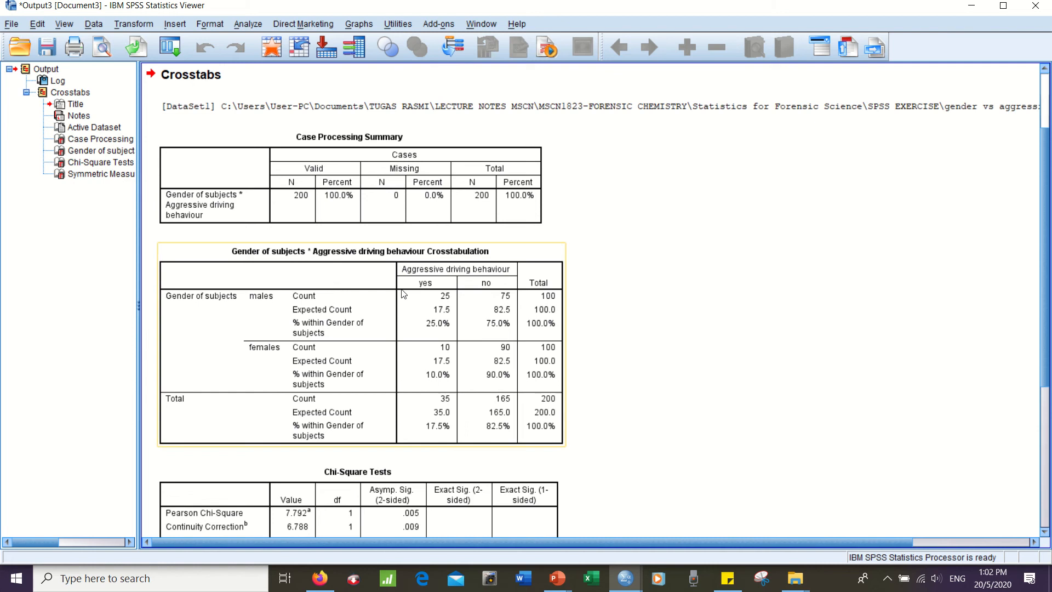
Examine the crosstabulation, Chi-Square Tests and Symmetric Measures tables in the output.
{"action": "scroll", "coordinate": [402, 295], "scroll_direction": "down", "scroll_amount": 3}
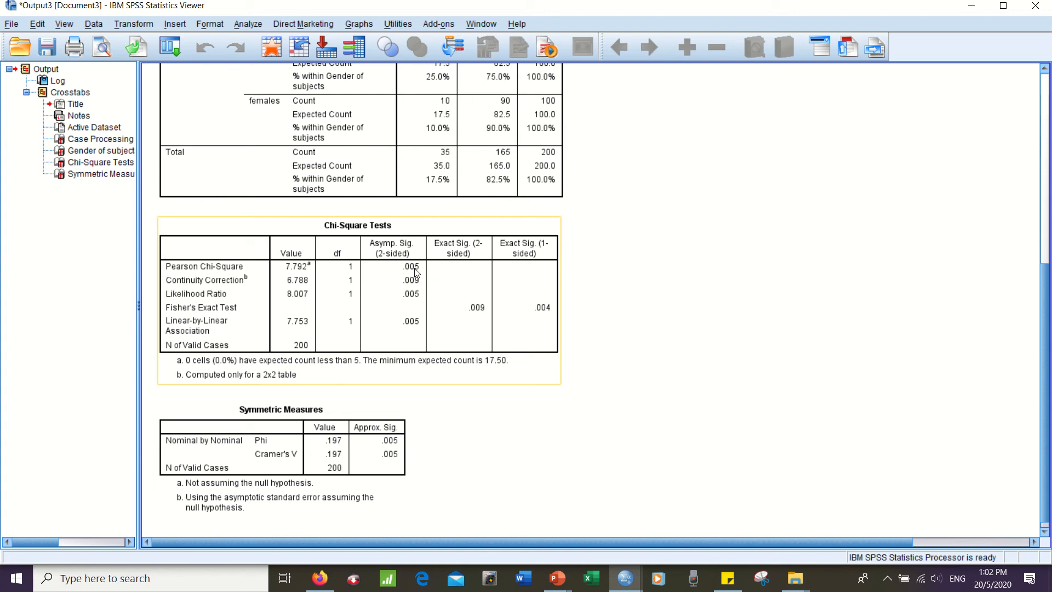
{"action": "scroll", "coordinate": [416, 272], "scroll_direction": "up", "scroll_amount": 1}
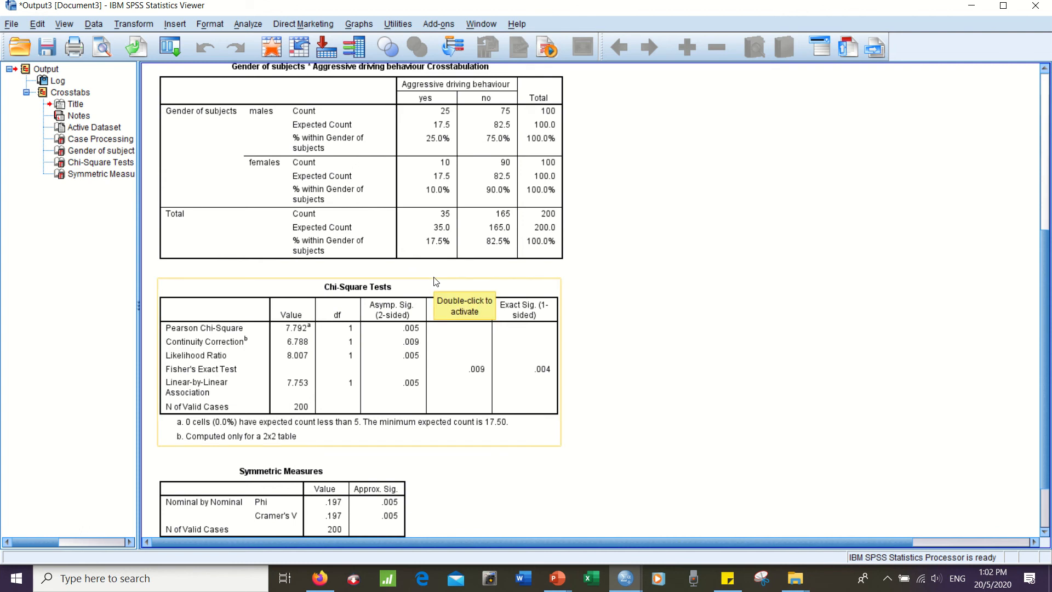
{"action": "scroll", "coordinate": [659, 235], "scroll_direction": "up", "scroll_amount": 2}
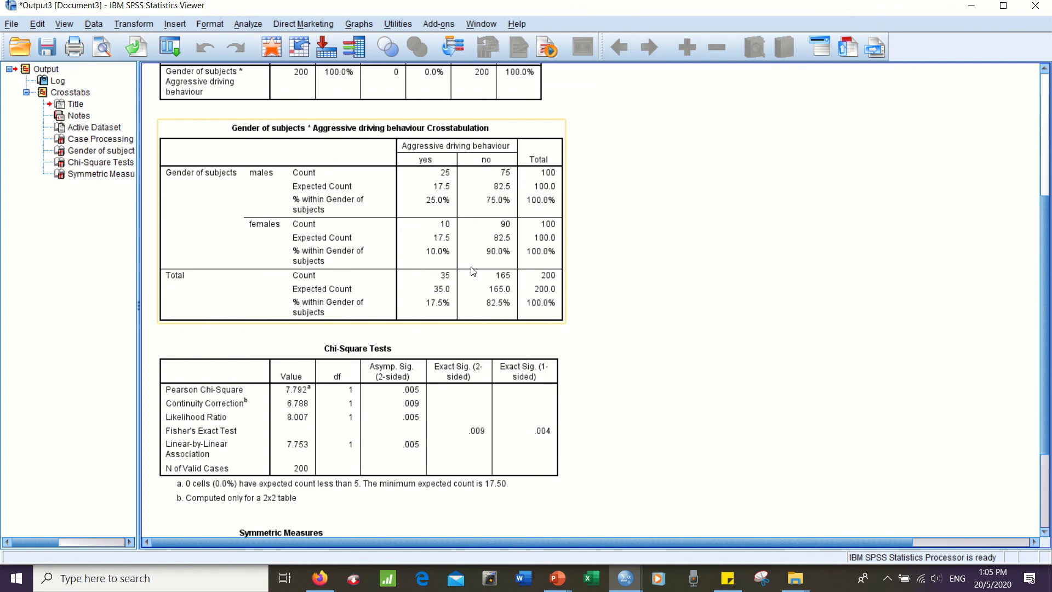
{"action": "left_click", "coordinate": [597, 265]}
{"action": "scroll", "coordinate": [574, 272], "scroll_direction": "up", "scroll_amount": 3}
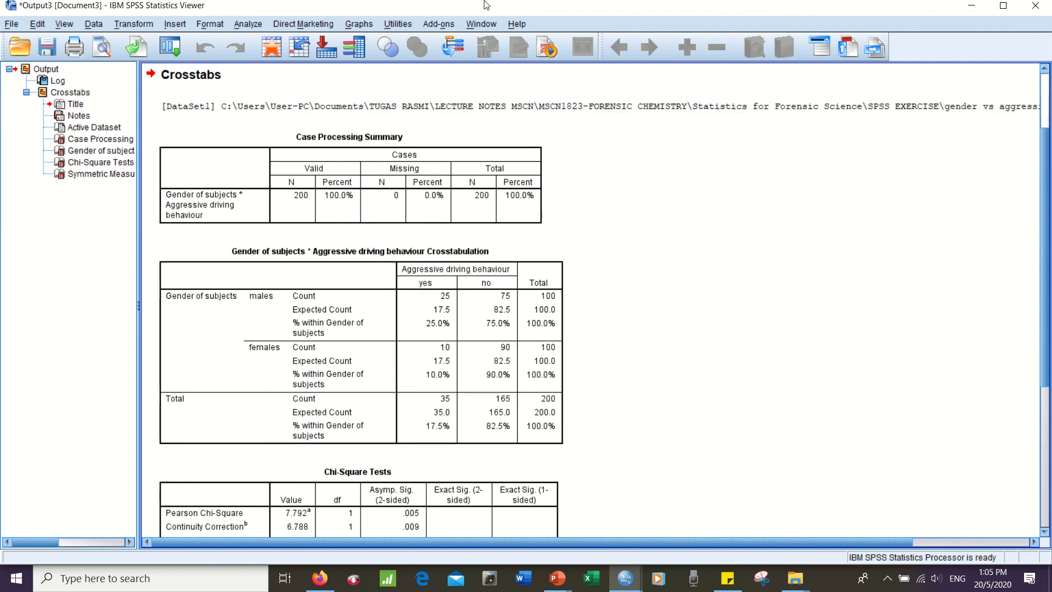